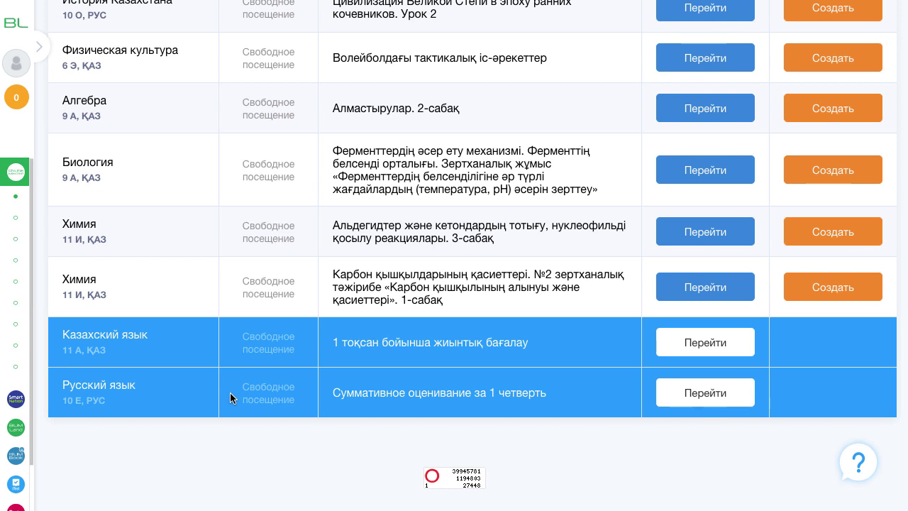
# Step: Open the 10 Е Russian language lesson "Суммативное оценивание за 1 четверть" and view its section "Название раздела"
pyautogui.click(680, 395)
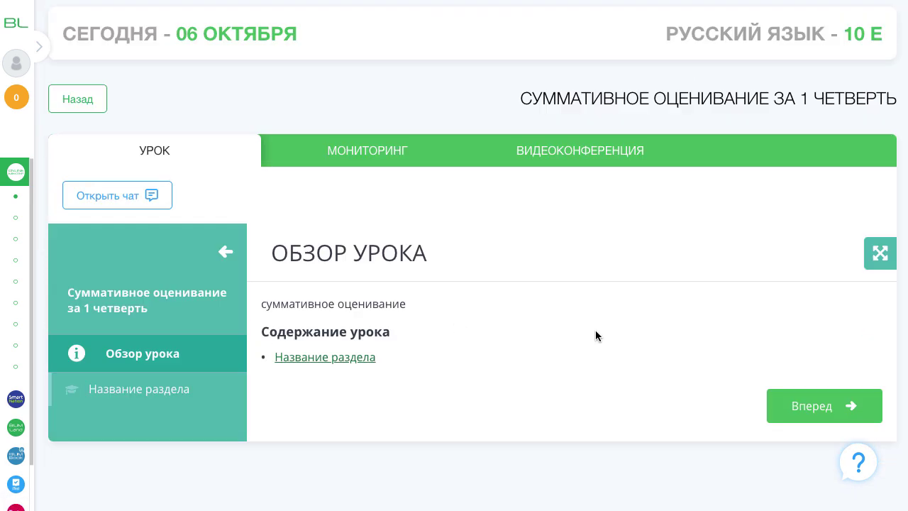
pyautogui.click(144, 390)
pyautogui.scroll(-1, 450, 372)
pyautogui.scroll(2, 453, 358)
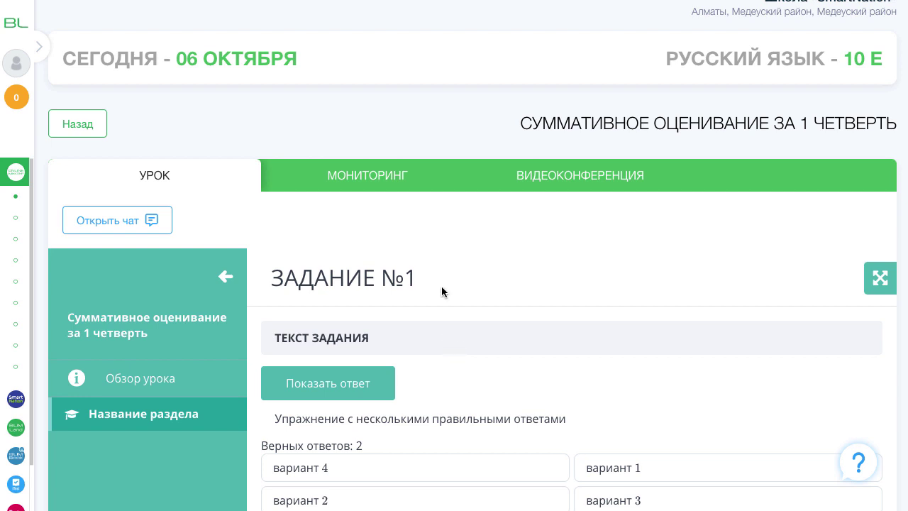
# Step: Open the student's completed work for checking from the lesson monitoring and review the task text and selected answers
pyautogui.click(389, 183)
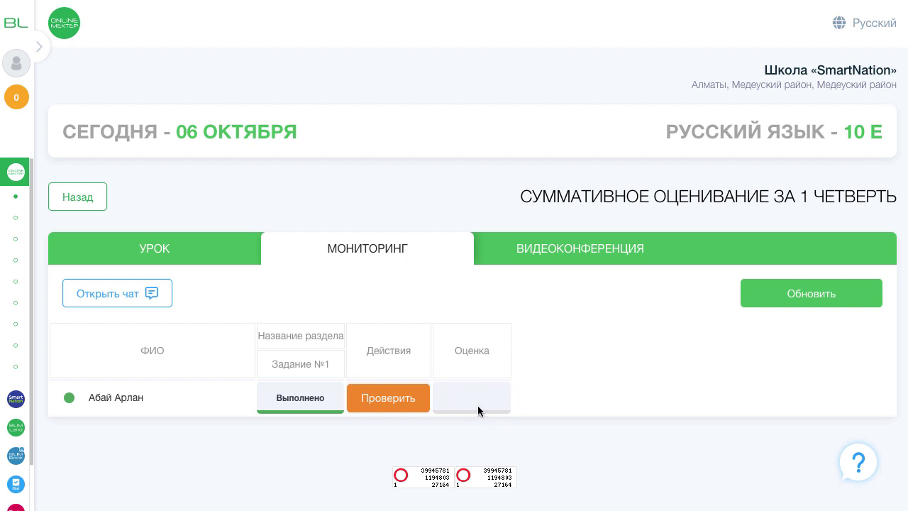
pyautogui.click(382, 403)
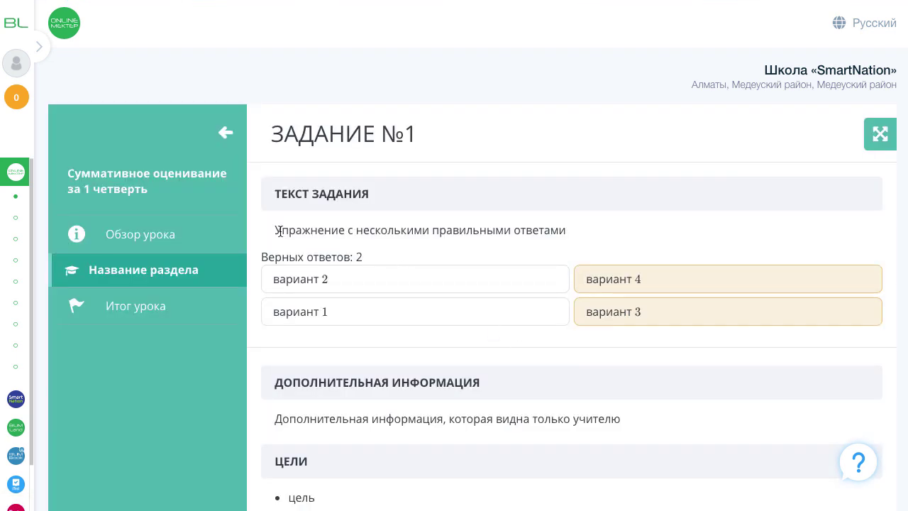
pyautogui.moveTo(272, 227); pyautogui.dragTo(571, 236)
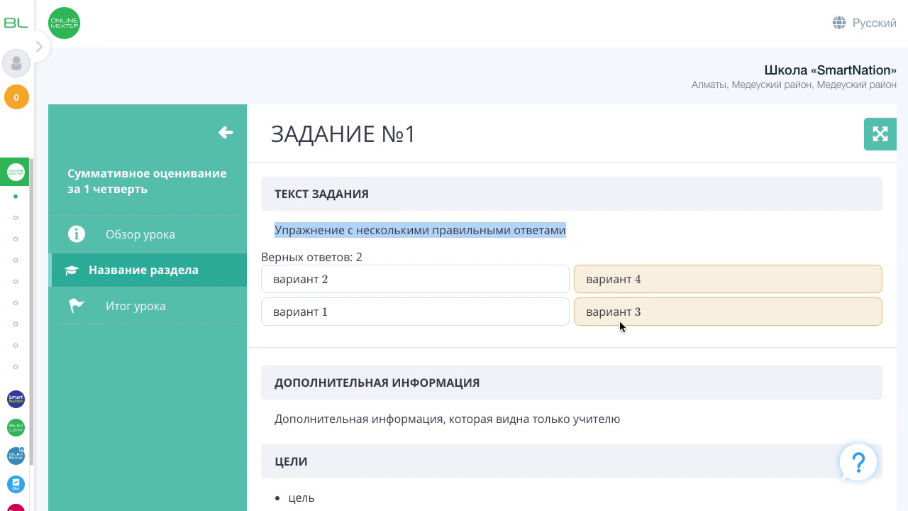
pyautogui.scroll(-2, 619, 321)
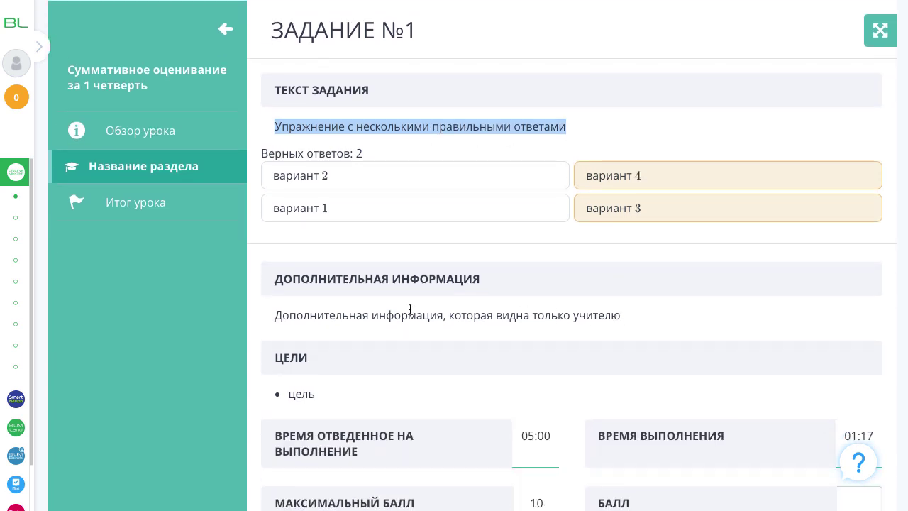
# Step: Examine the task's additional information, goals, allotted time, completion time and maximum score alongside the student's answers
pyautogui.moveTo(258, 320); pyautogui.dragTo(618, 321)
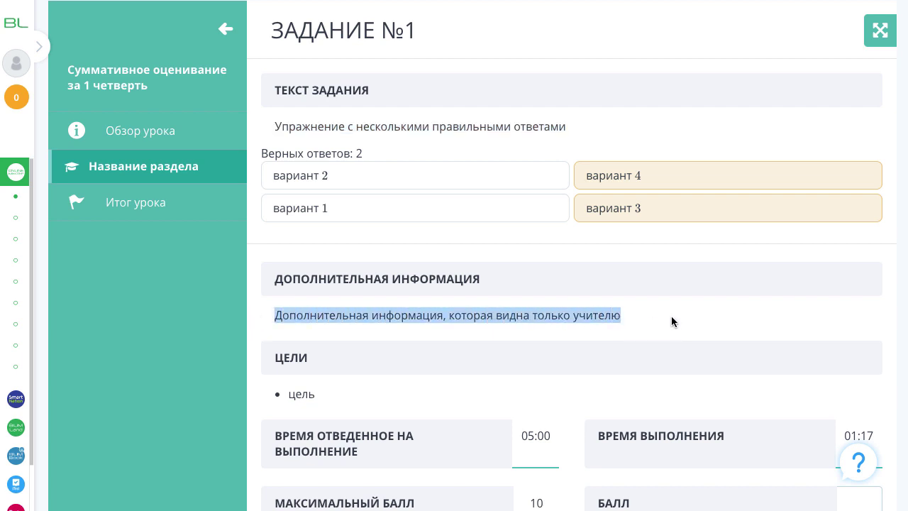
pyautogui.scroll(-1, 680, 317)
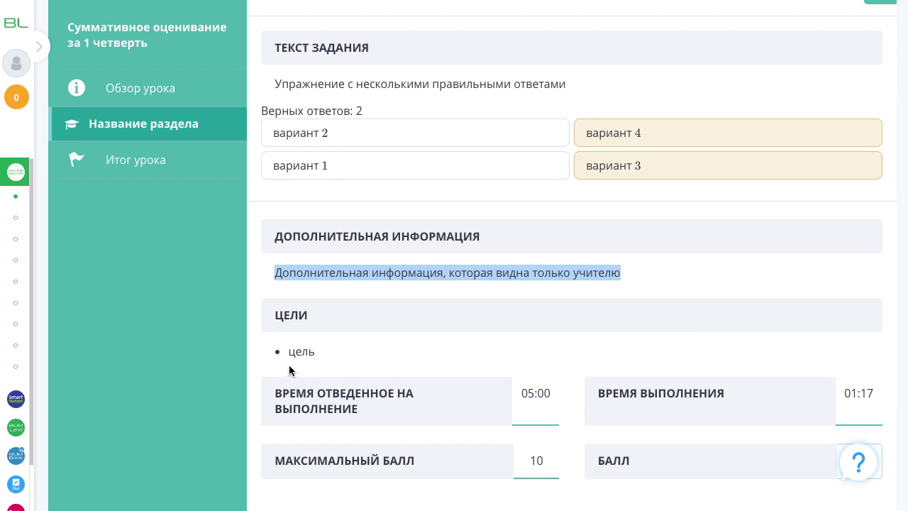
pyautogui.moveTo(284, 352); pyautogui.dragTo(330, 352)
pyautogui.scroll(-2, 486, 348)
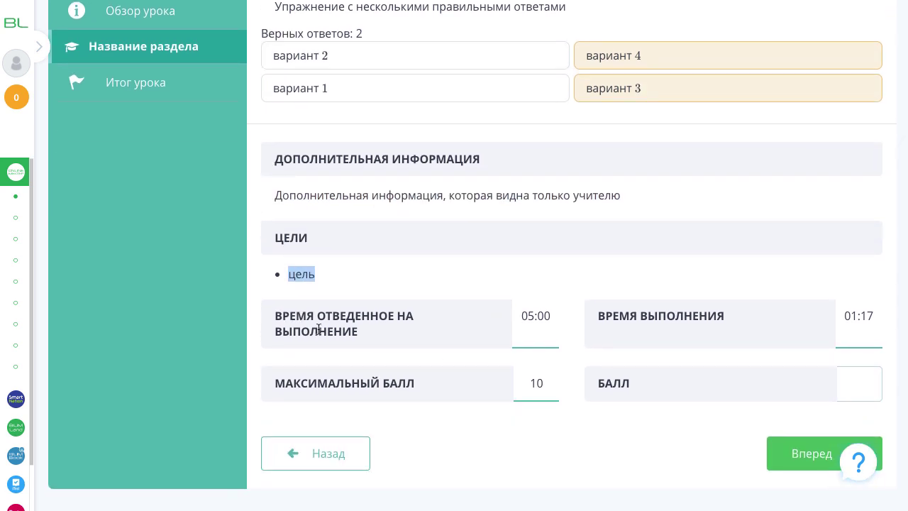
pyautogui.moveTo(274, 315); pyautogui.dragTo(388, 323)
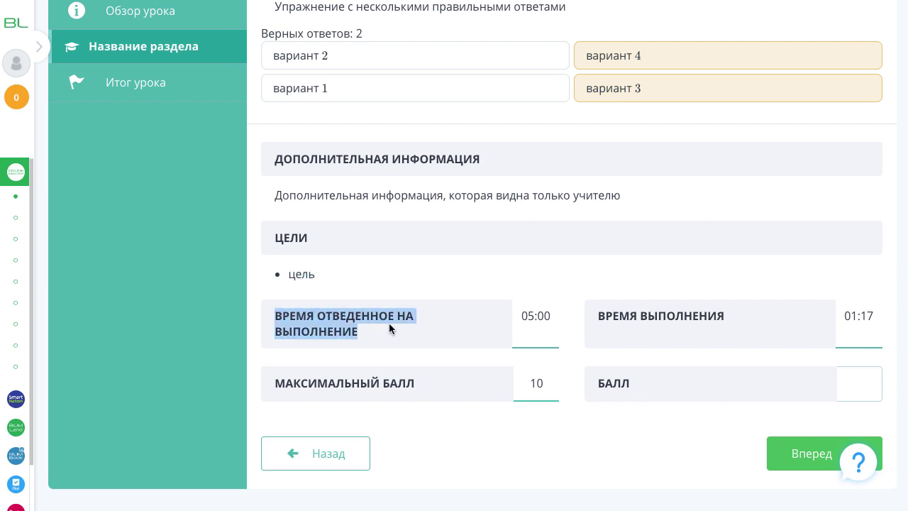
pyautogui.moveTo(520, 316); pyautogui.dragTo(553, 320)
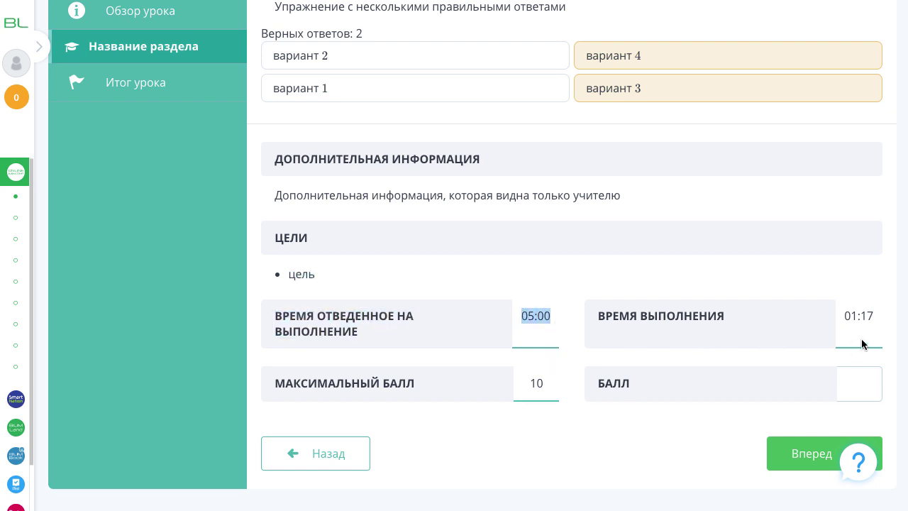
pyautogui.moveTo(840, 321); pyautogui.dragTo(873, 318)
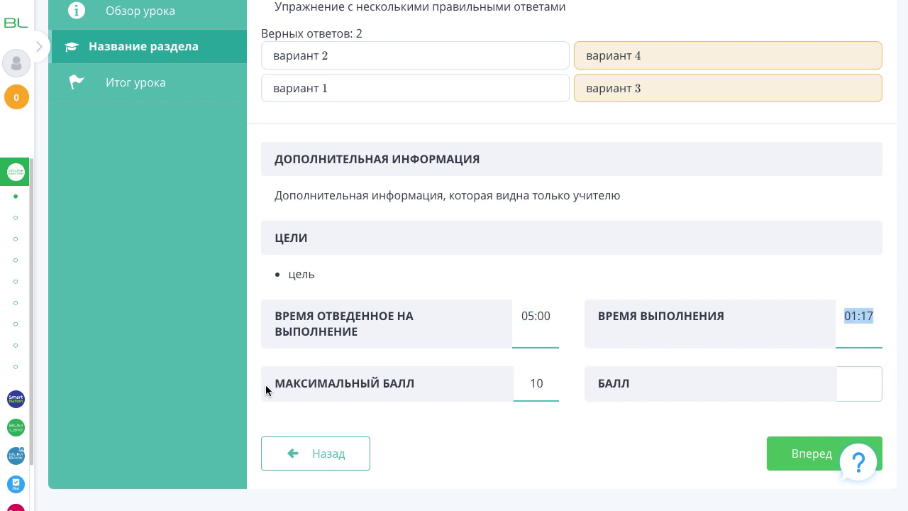
pyautogui.moveTo(273, 384); pyautogui.dragTo(421, 386)
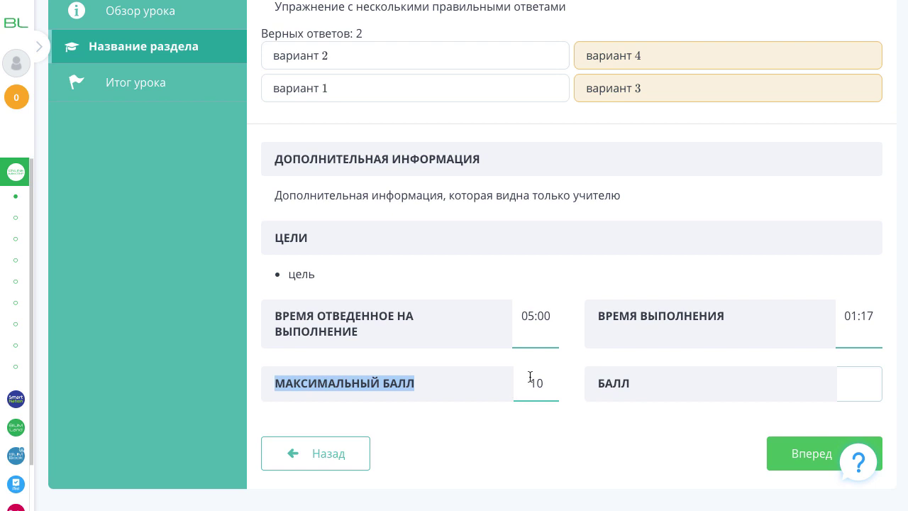
pyautogui.moveTo(525, 378); pyautogui.dragTo(542, 383)
pyautogui.scroll(-1, 730, 362)
pyautogui.click(745, 331)
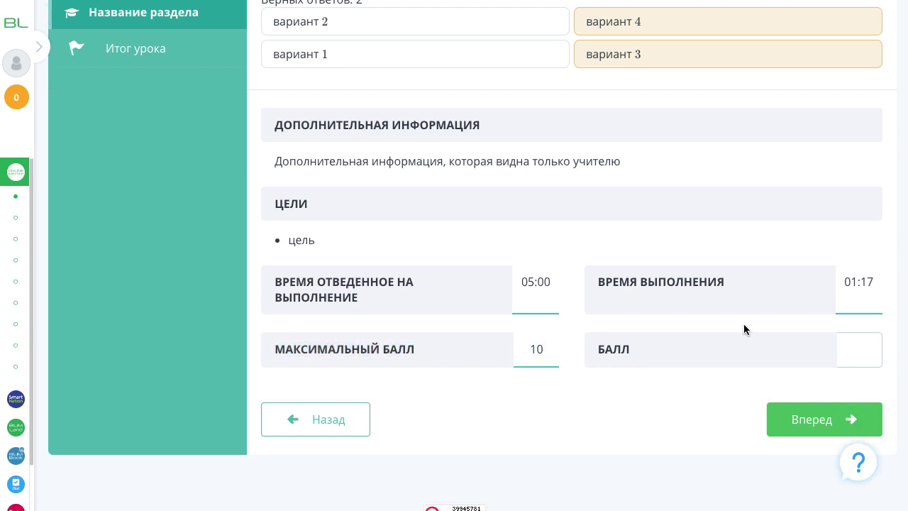
pyautogui.moveTo(848, 284); pyautogui.dragTo(874, 284)
pyautogui.scroll(4, 693, 278)
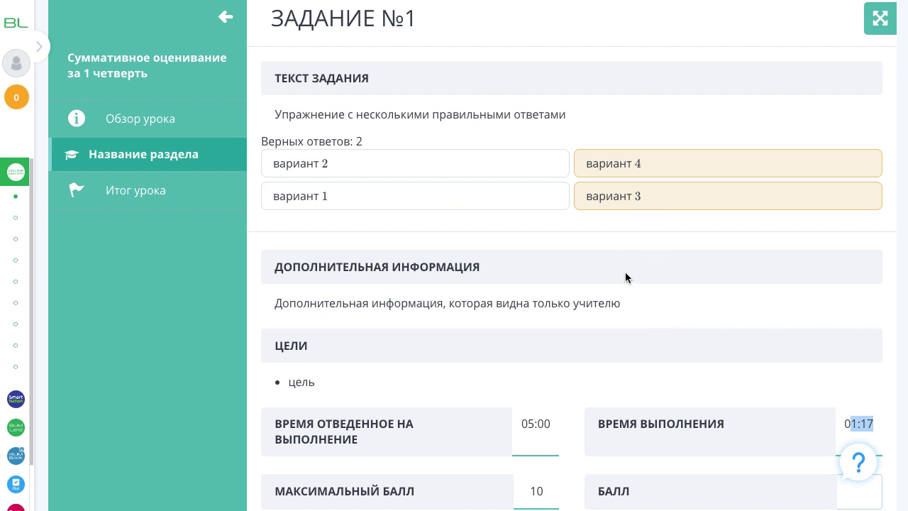
# Step: Give the student's answer to task №1 a score of 10 and proceed to the assessment summary
pyautogui.scroll(-5, 780, 340)
pyautogui.click(856, 332)
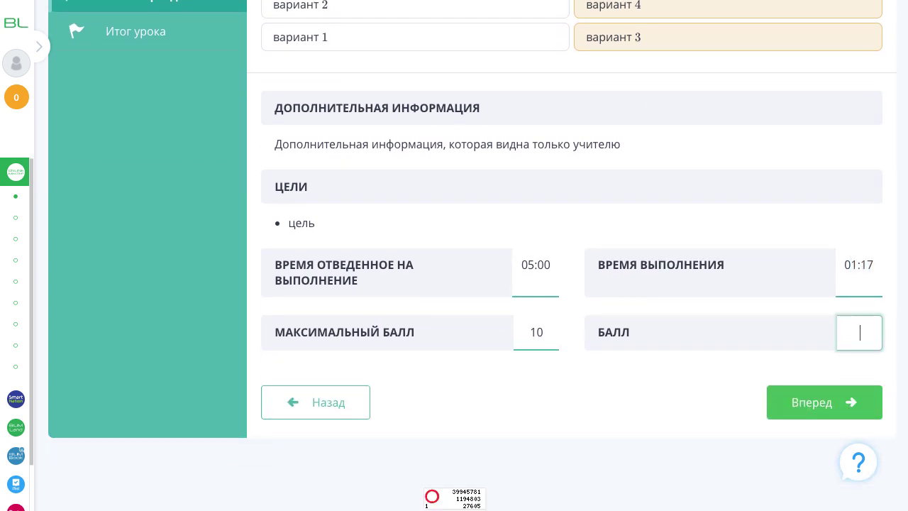
pyautogui.write('10')
pyautogui.click(758, 377)
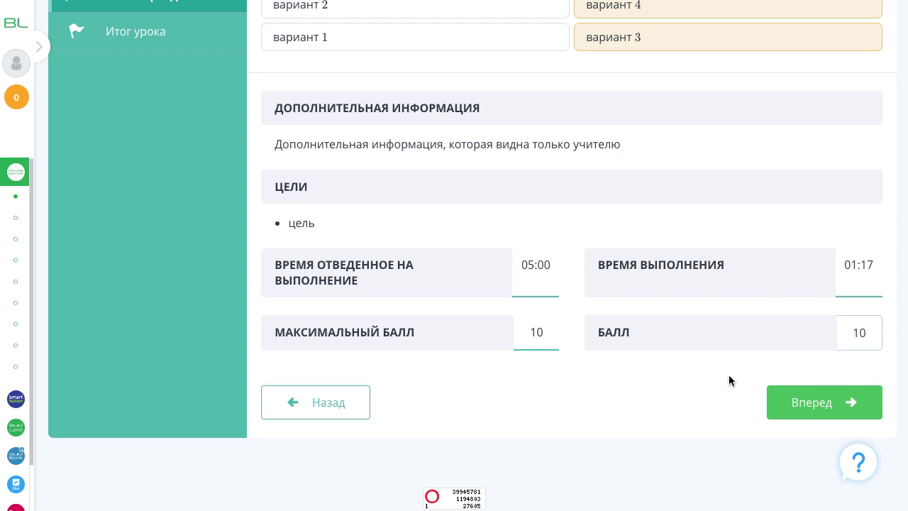
pyautogui.click(812, 406)
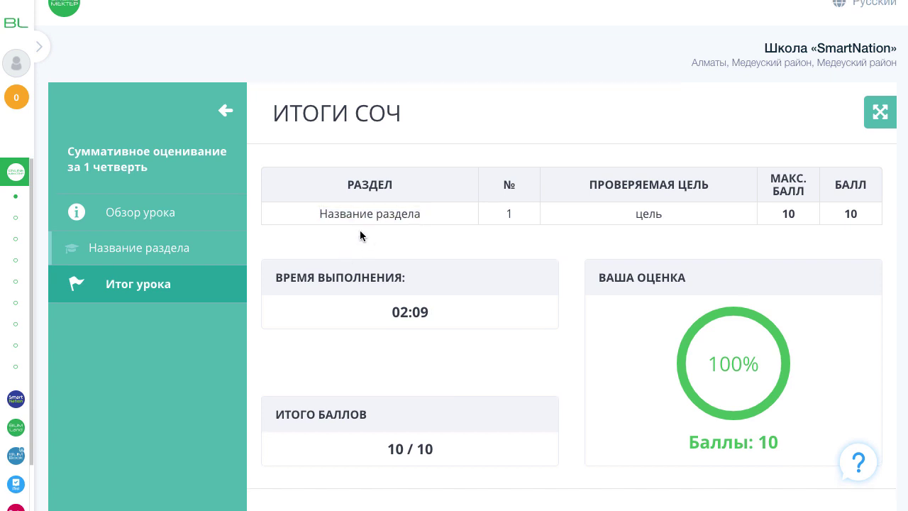
# Step: Review the summary's section, tested goal, maximum and awarded scores, completion time, total points and grade
pyautogui.moveTo(314, 211); pyautogui.dragTo(463, 216)
pyautogui.click(507, 209)
pyautogui.moveTo(634, 213); pyautogui.dragTo(683, 214)
pyautogui.scroll(1, 680, 240)
pyautogui.moveTo(781, 224); pyautogui.dragTo(863, 228)
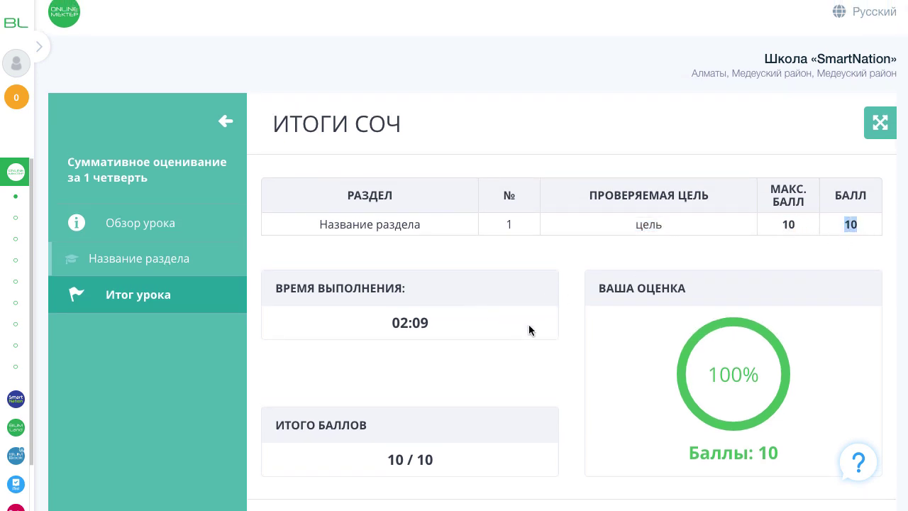
pyautogui.scroll(-1, 529, 324)
pyautogui.moveTo(362, 282); pyautogui.dragTo(454, 282)
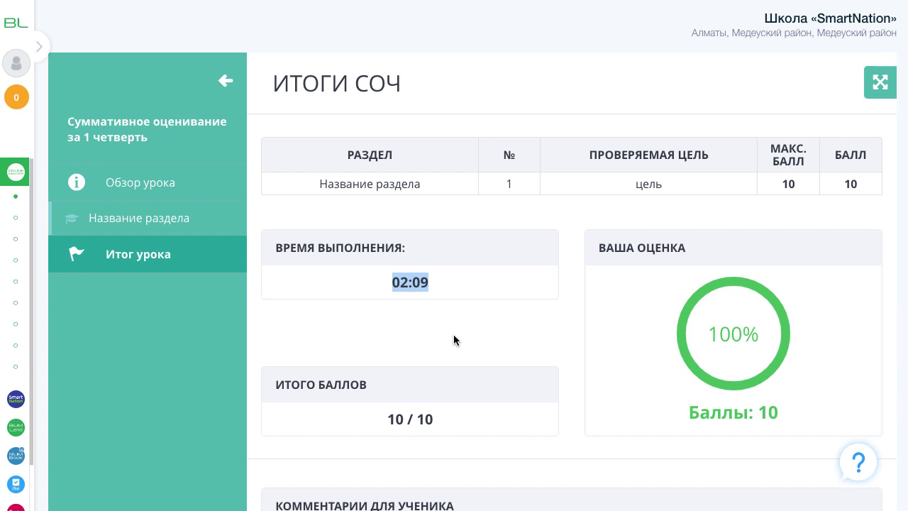
pyautogui.scroll(-3, 453, 340)
pyautogui.moveTo(385, 317); pyautogui.dragTo(447, 320)
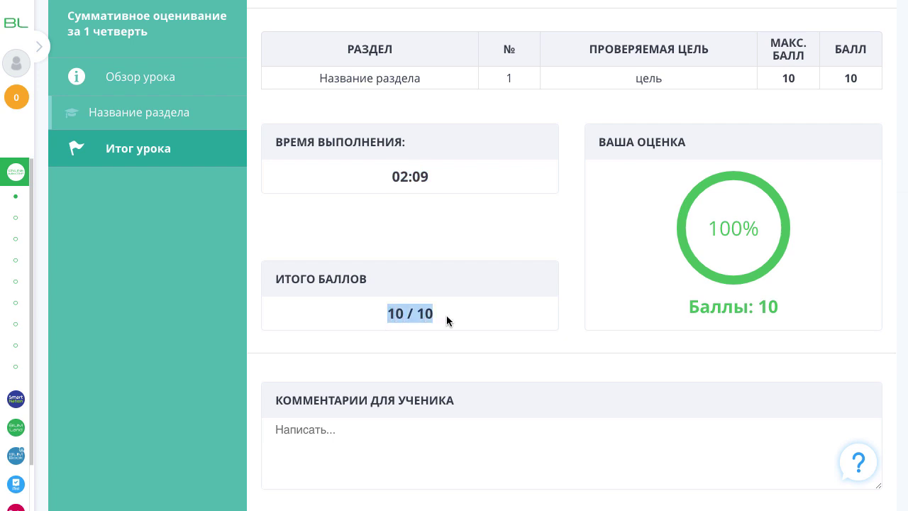
pyautogui.click(489, 333)
pyautogui.scroll(3, 490, 333)
pyautogui.scroll(-4, 490, 333)
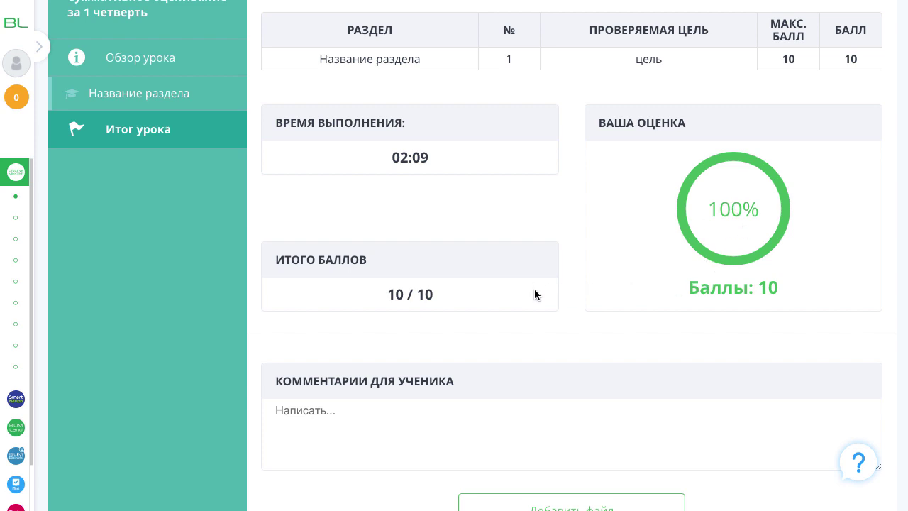
pyautogui.scroll(-1, 534, 288)
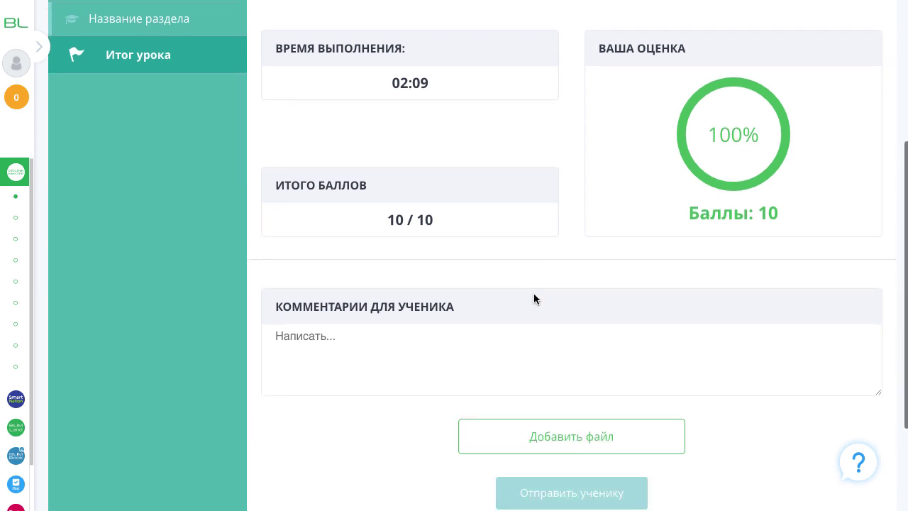
# Step: Write the comment "Обратную связь" for the student and send the checked work to them
pyautogui.click(395, 360)
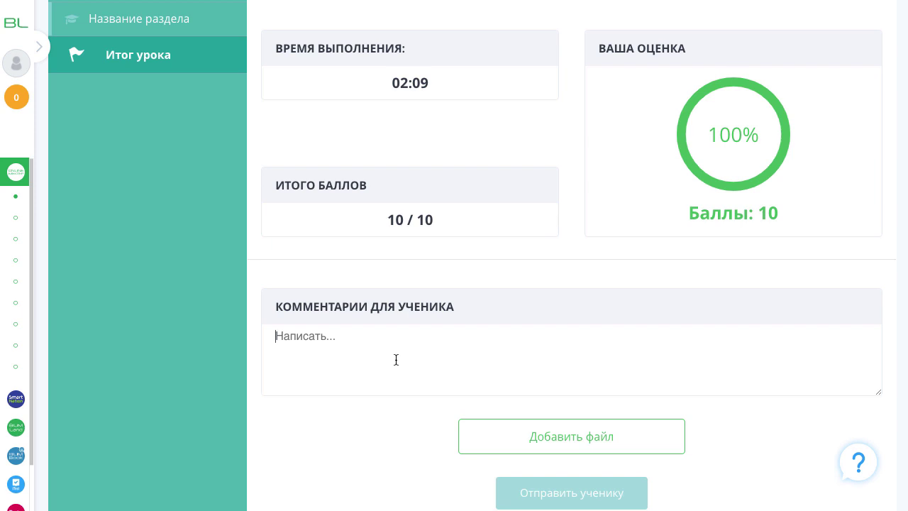
pyautogui.click(396, 359)
pyautogui.scroll(-2, 392, 305)
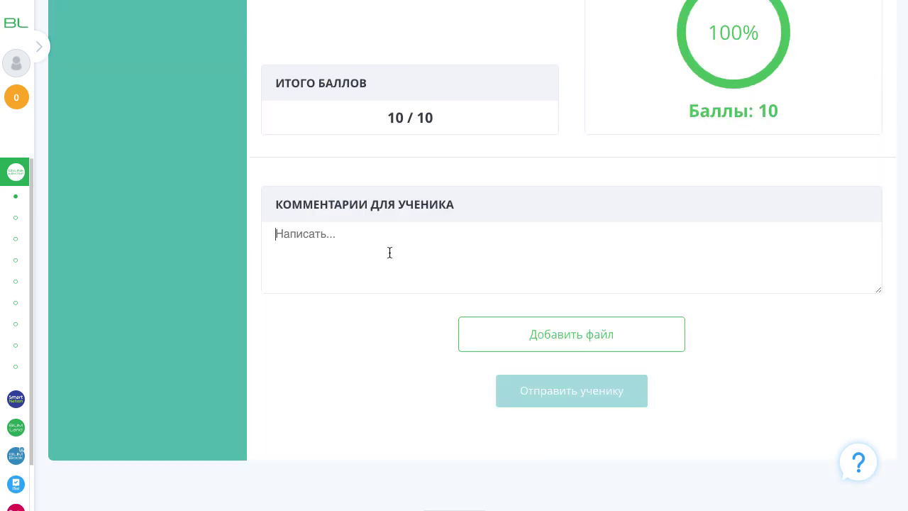
pyautogui.write('Д')
pyautogui.press('BackSpace')
pyautogui.write('Обратную ')
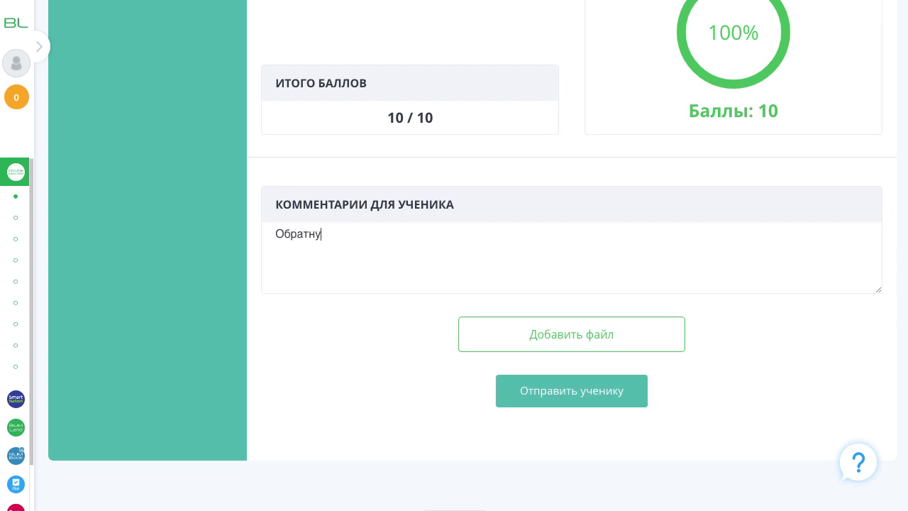
pyautogui.write('связя')
pyautogui.press('BackSpace')
pyautogui.write('ь')
pyautogui.click(611, 394)
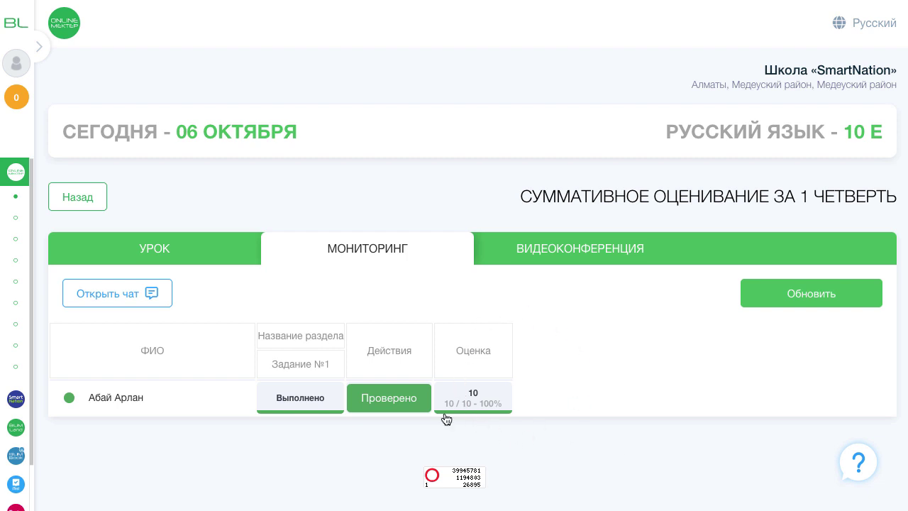
# Step: Reopen the student's checked work from the monitoring table and view its results and teacher comment
pyautogui.click(383, 400)
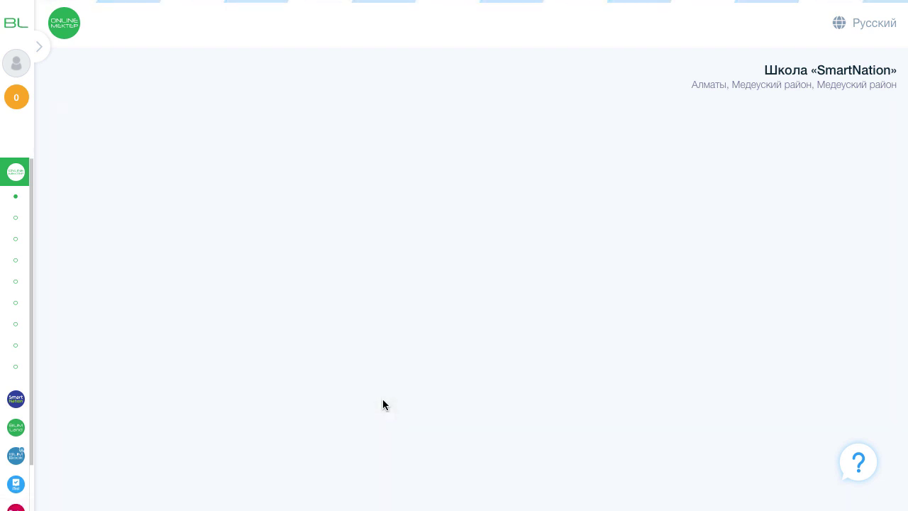
pyautogui.scroll(-3, 553, 379)
pyautogui.scroll(-5, 553, 376)
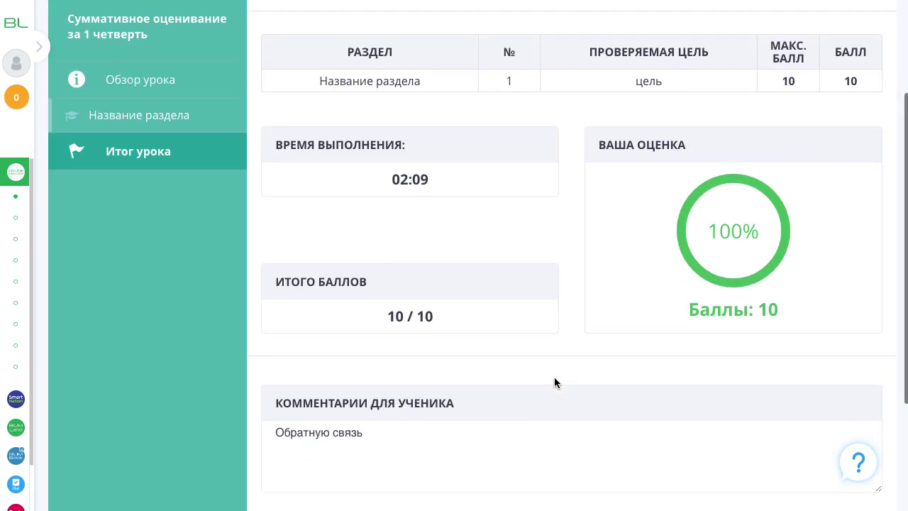